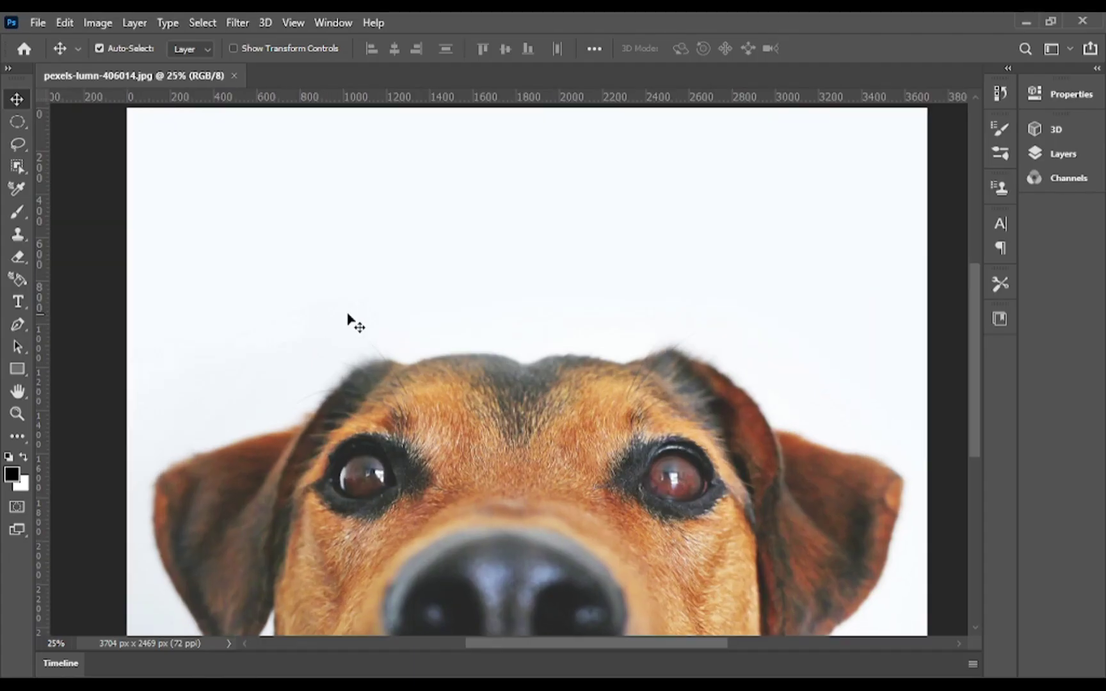
# - Show the Layers panel and copy the Background photo onto a new Layer 1
pyautogui.click(1063, 154)
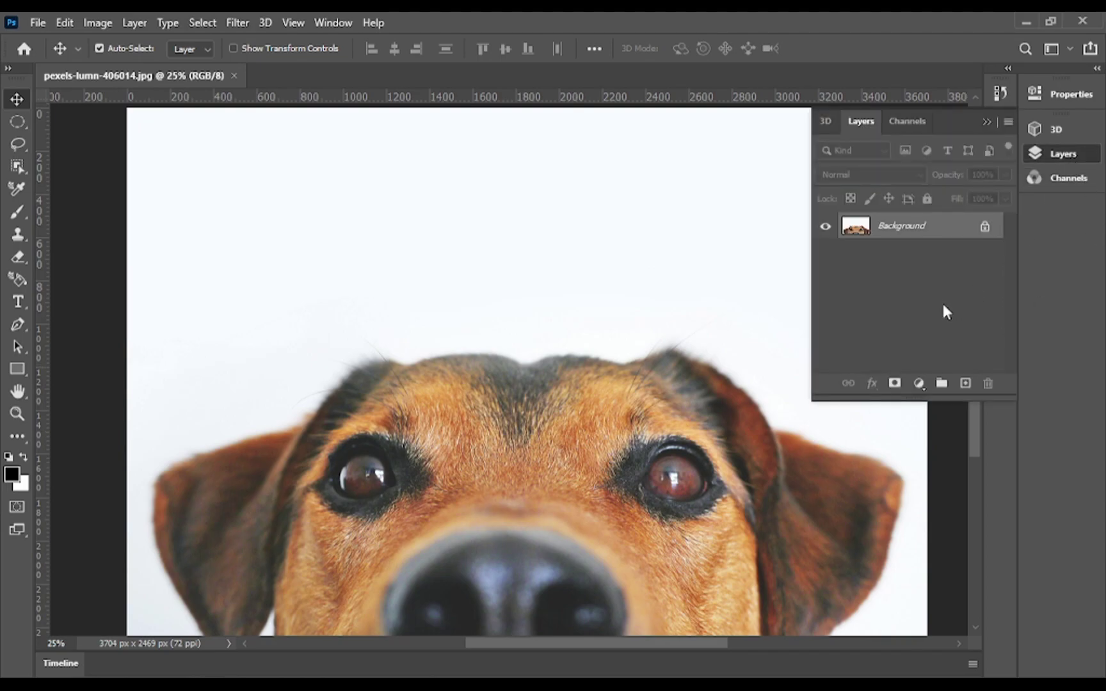
pyautogui.hotkey('ctrl', 'j')
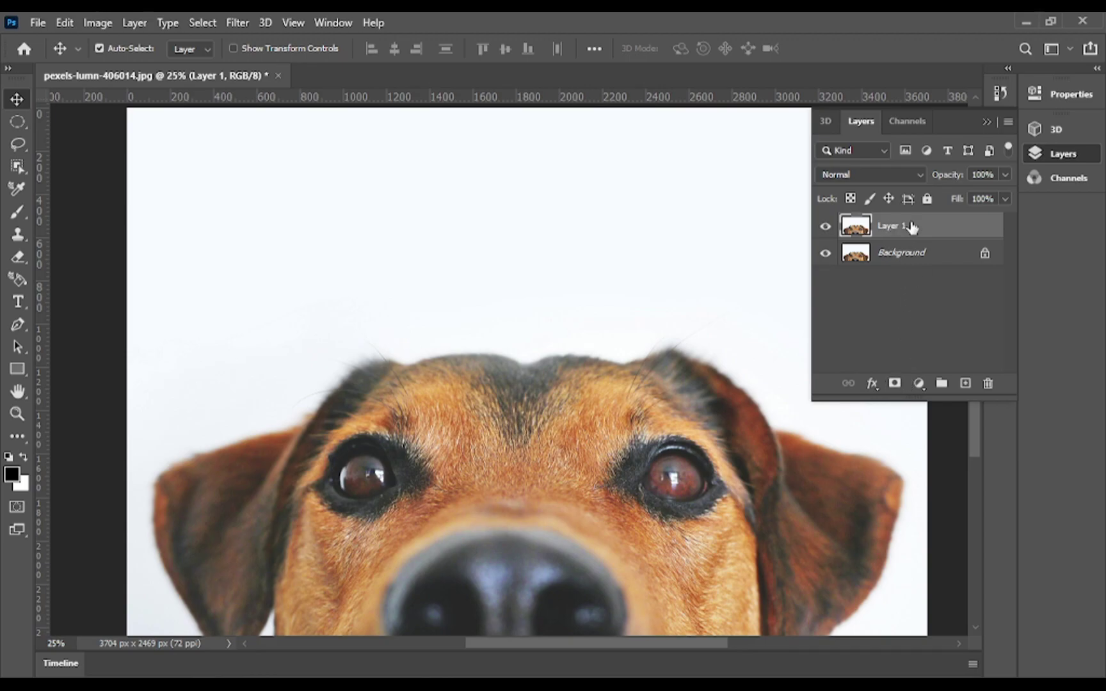
# - Select the dog's head and ears with a rectangle-mode Object Selection box
pyautogui.click(19, 171)
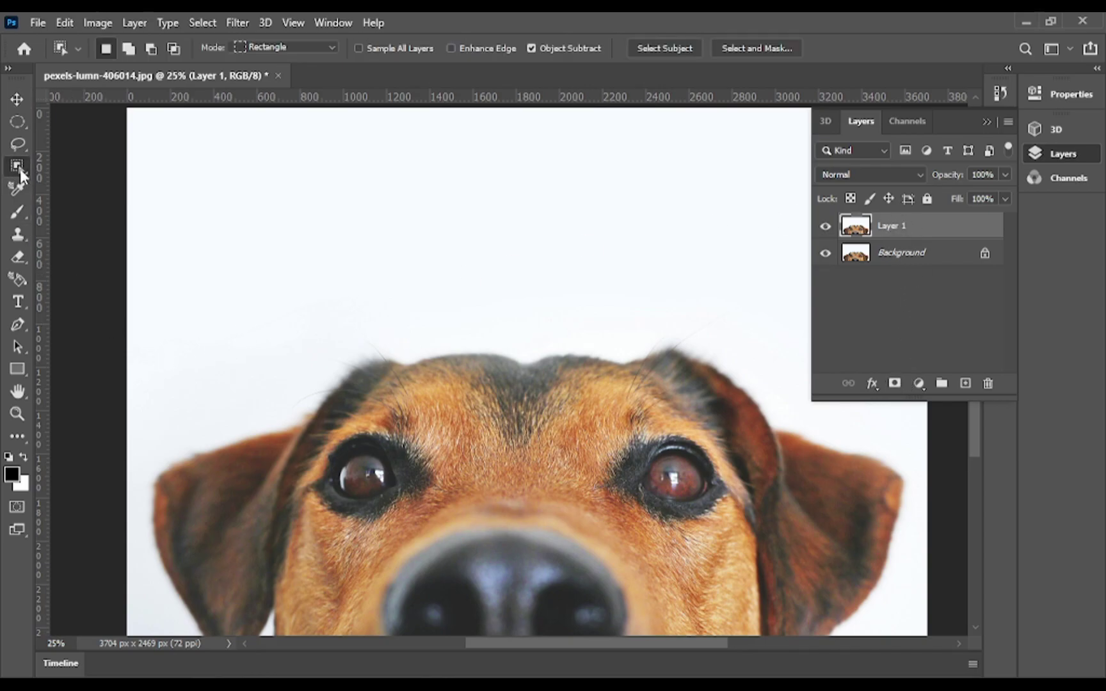
pyautogui.moveTo(125, 315)
pyautogui.mouseDown()
pyautogui.moveTo(930, 614)
pyautogui.moveTo(922, 606)
pyautogui.mouseUp()
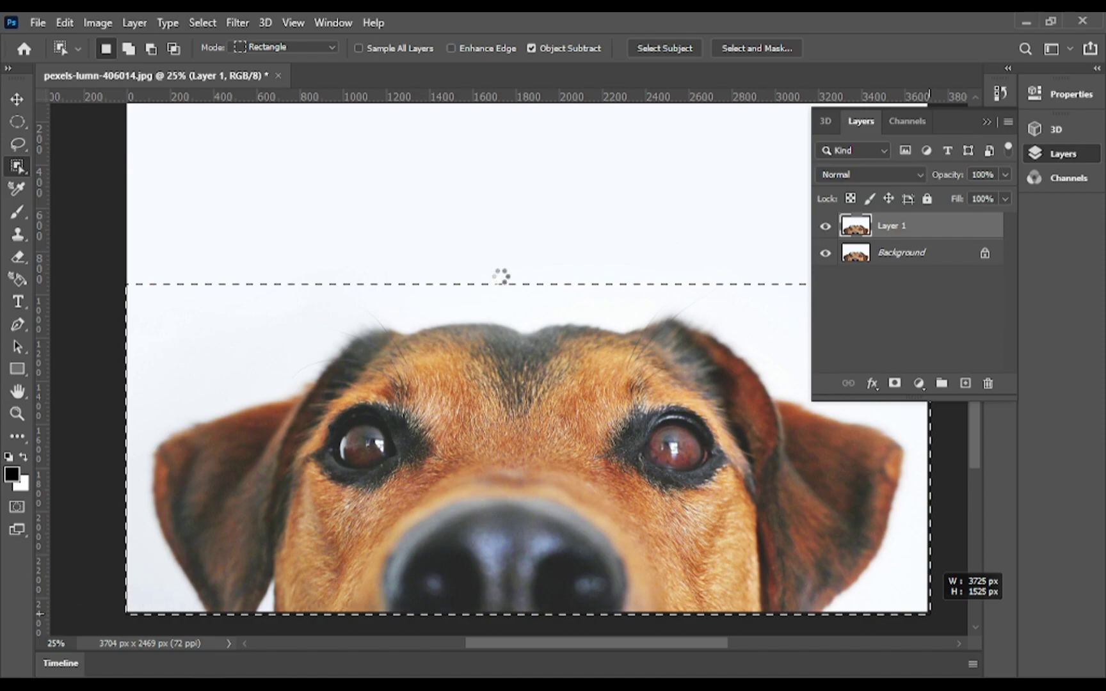
pyautogui.scroll(5, 501, 276)
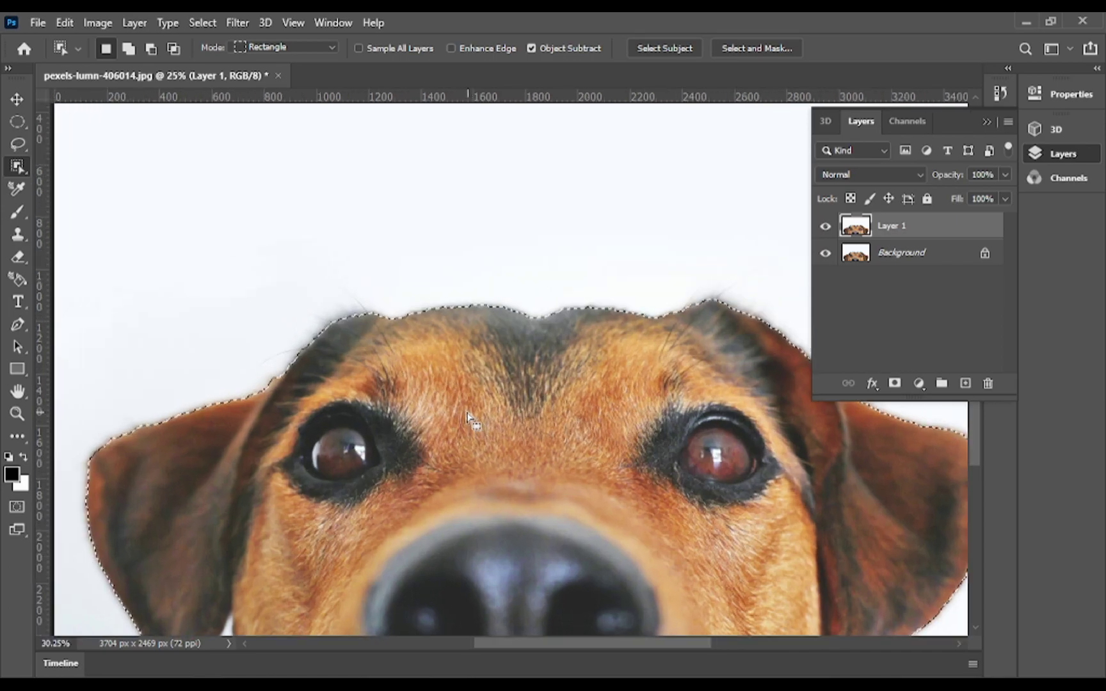
pyautogui.scroll(-3, 254, 575)
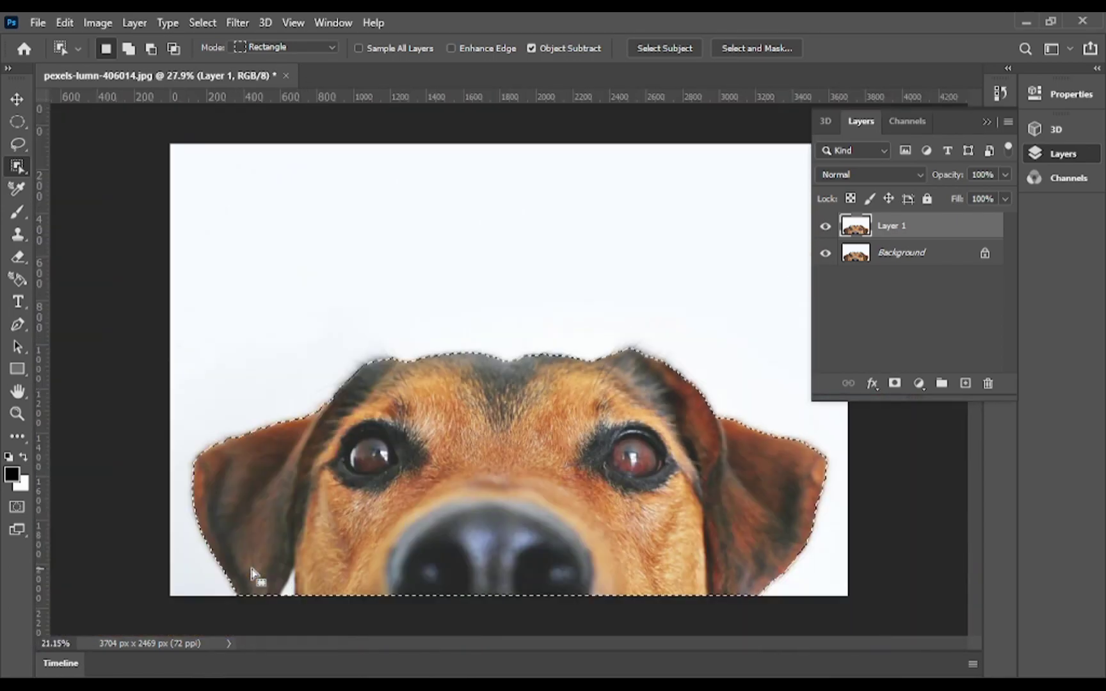
pyautogui.scroll(-3, 265, 556)
pyautogui.scroll(1, 259, 548)
pyautogui.scroll(1, 259, 547)
pyautogui.scroll(3, 839, 532)
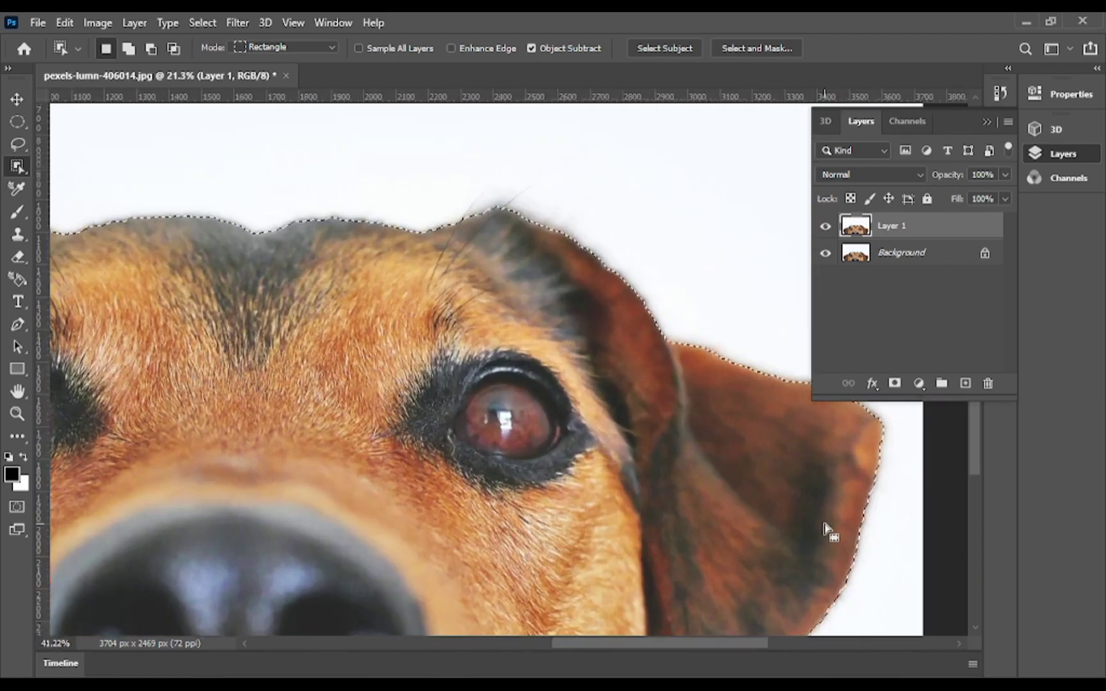
pyautogui.scroll(-2, 828, 531)
pyautogui.scroll(1, 575, 507)
pyautogui.scroll(-1, 538, 485)
pyautogui.scroll(1, 516, 474)
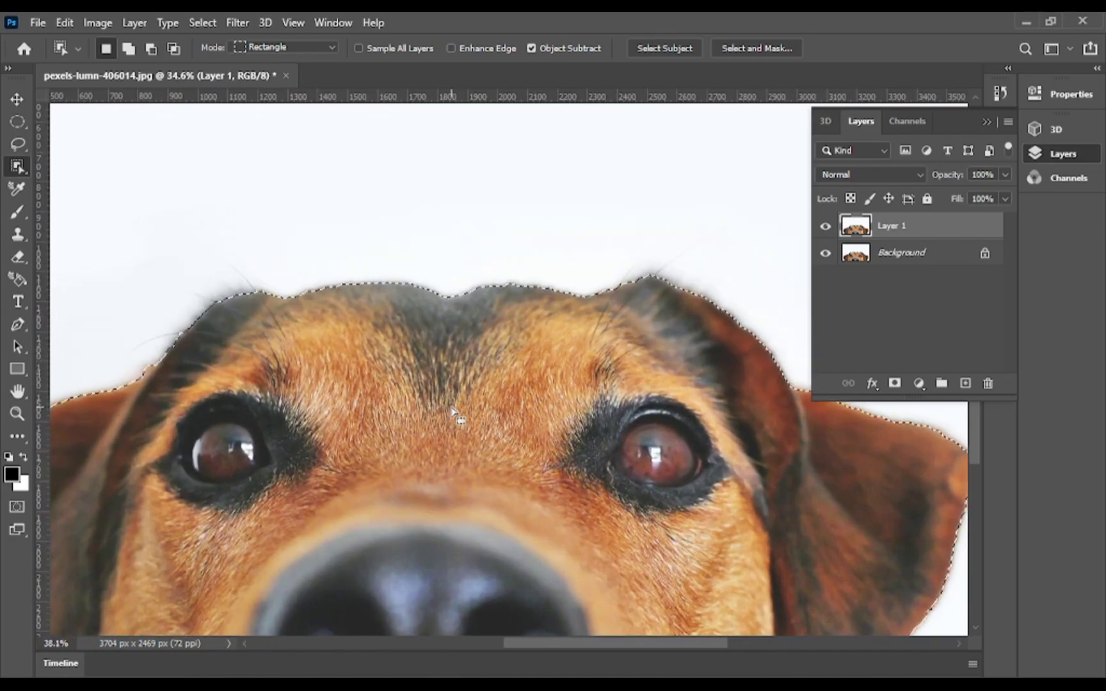
pyautogui.scroll(-1, 493, 422)
pyautogui.scroll(1, 485, 400)
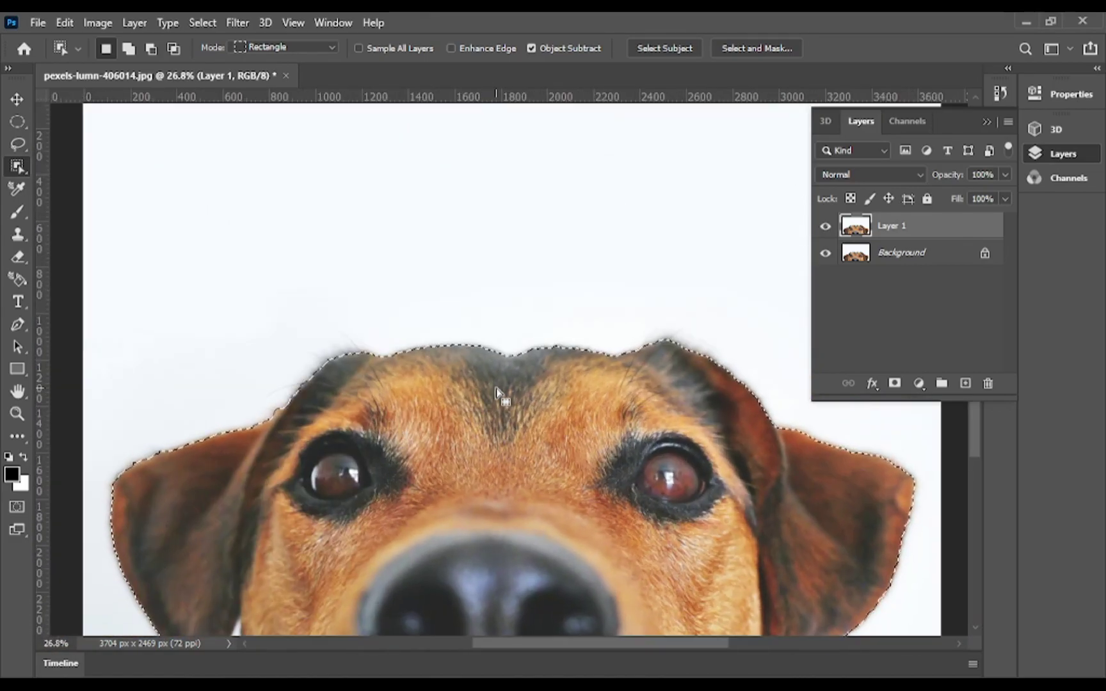
# - Add black Cooper Black 'DOG' text across the top of the photo and commit it
pyautogui.click(19, 301)
pyautogui.moveTo(88, 105); pyautogui.dragTo(896, 383)
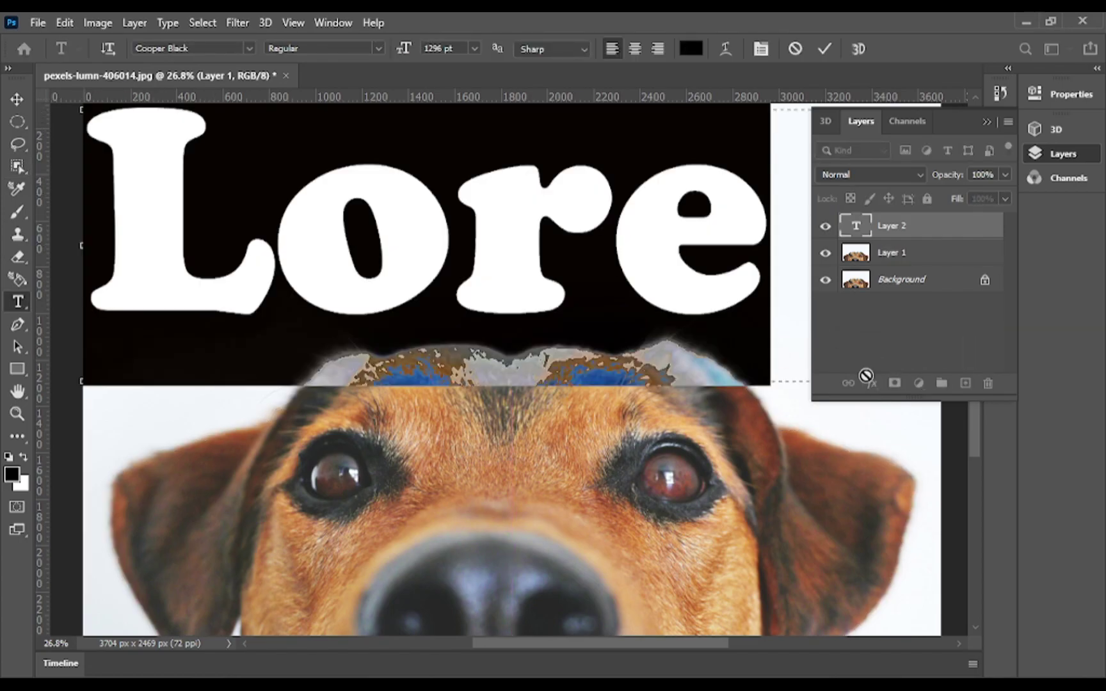
pyautogui.write('DO')
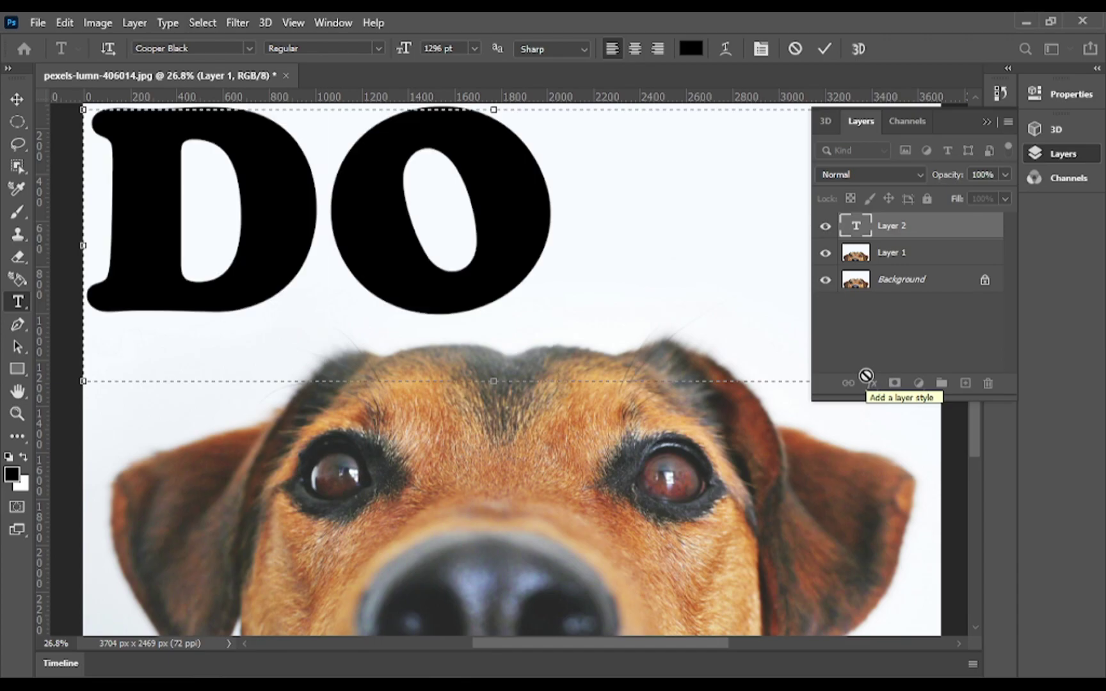
pyautogui.write('G')
pyautogui.scroll(-2, 541, 352)
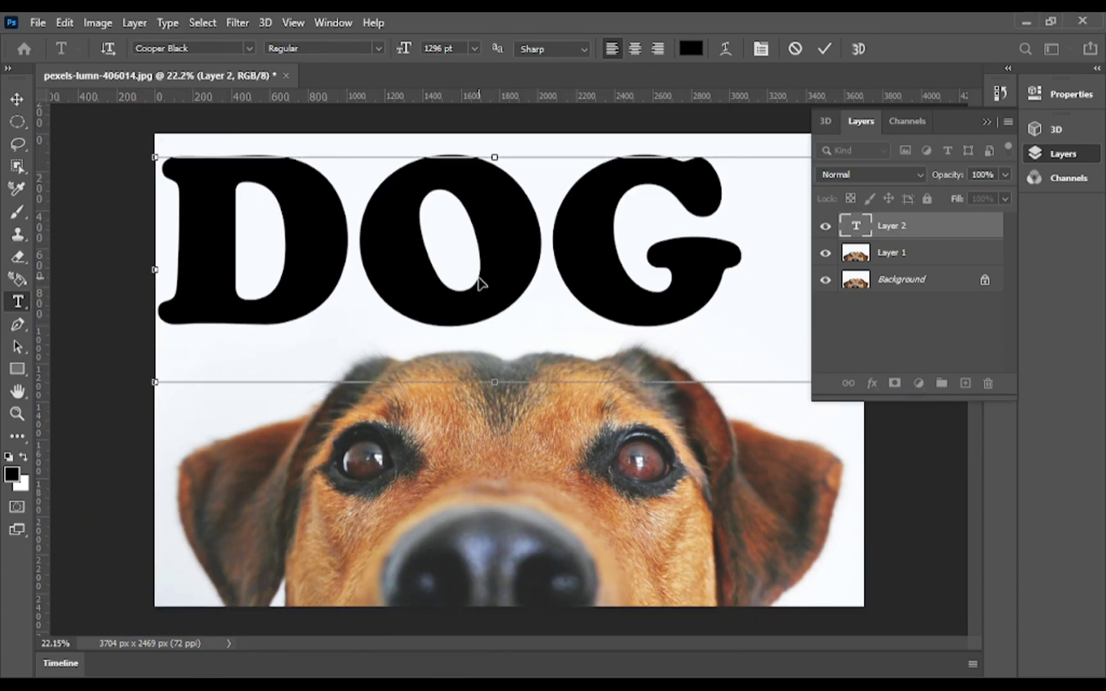
pyautogui.moveTo(478, 274)
pyautogui.mouseDown()
pyautogui.moveTo(521, 269)
pyautogui.moveTo(511, 275)
pyautogui.mouseUp()
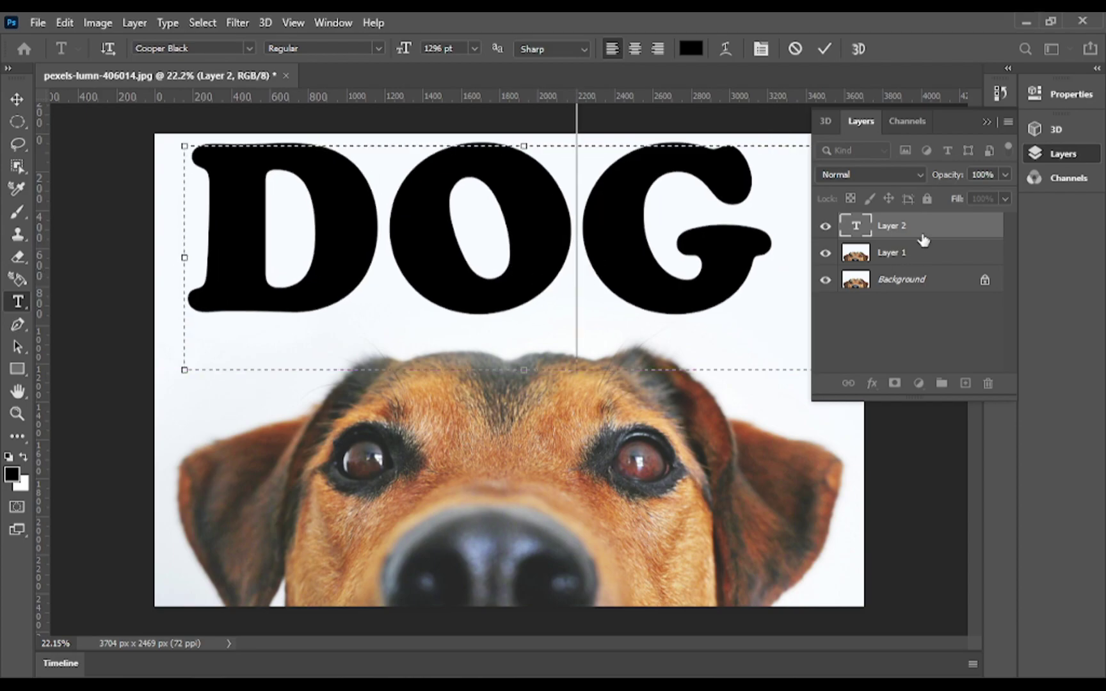
pyautogui.click(943, 226)
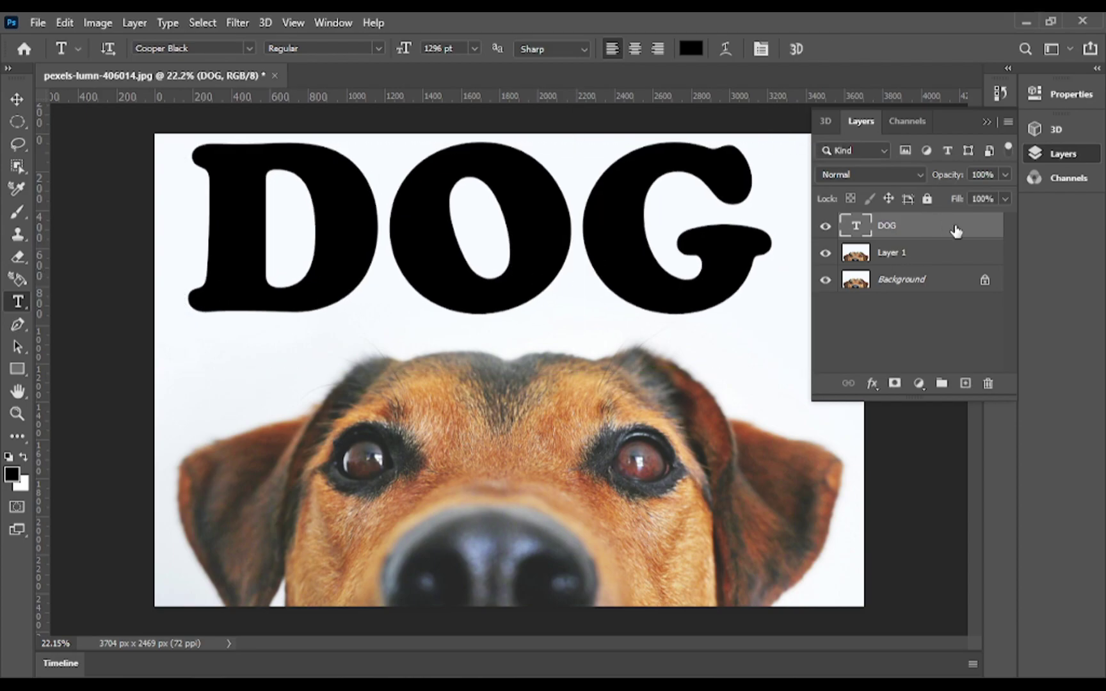
# - Give the DOG layer a 38 px inside stroke in dark #322626 at reduced opacity
pyautogui.rightClick(956, 231)
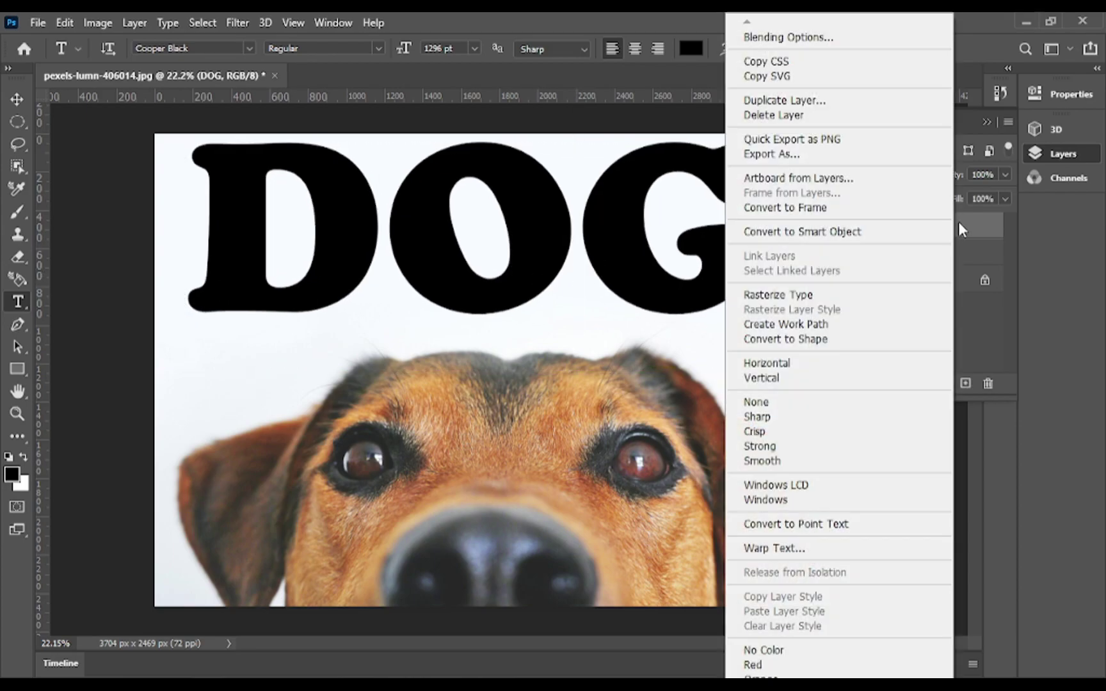
pyautogui.click(782, 40)
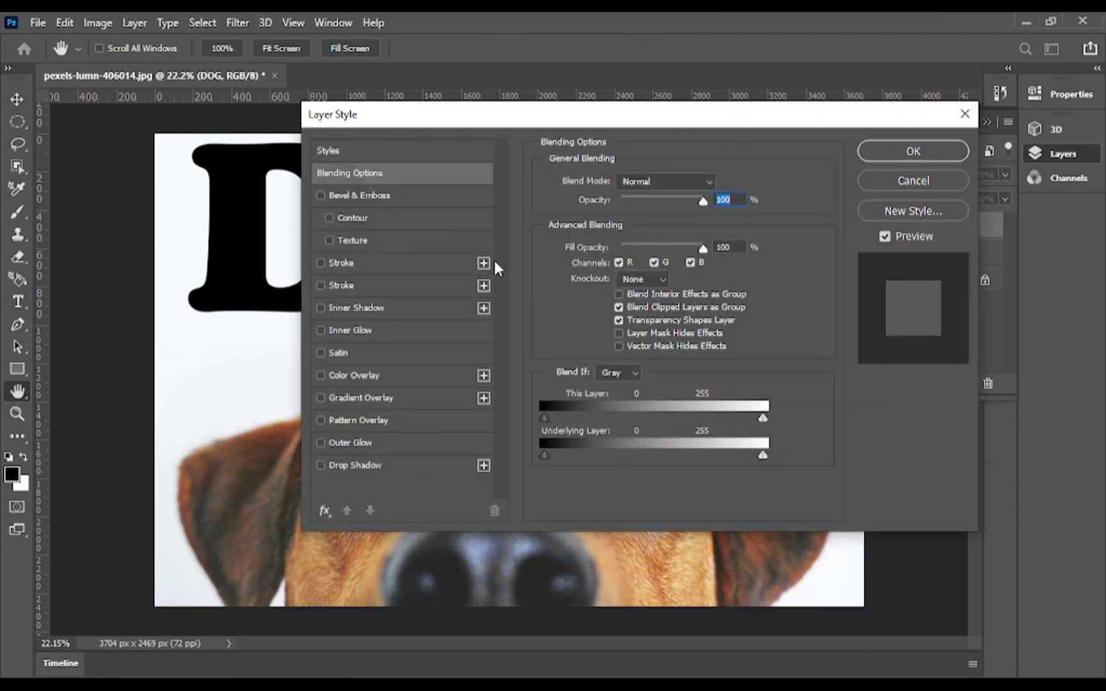
pyautogui.click(484, 262)
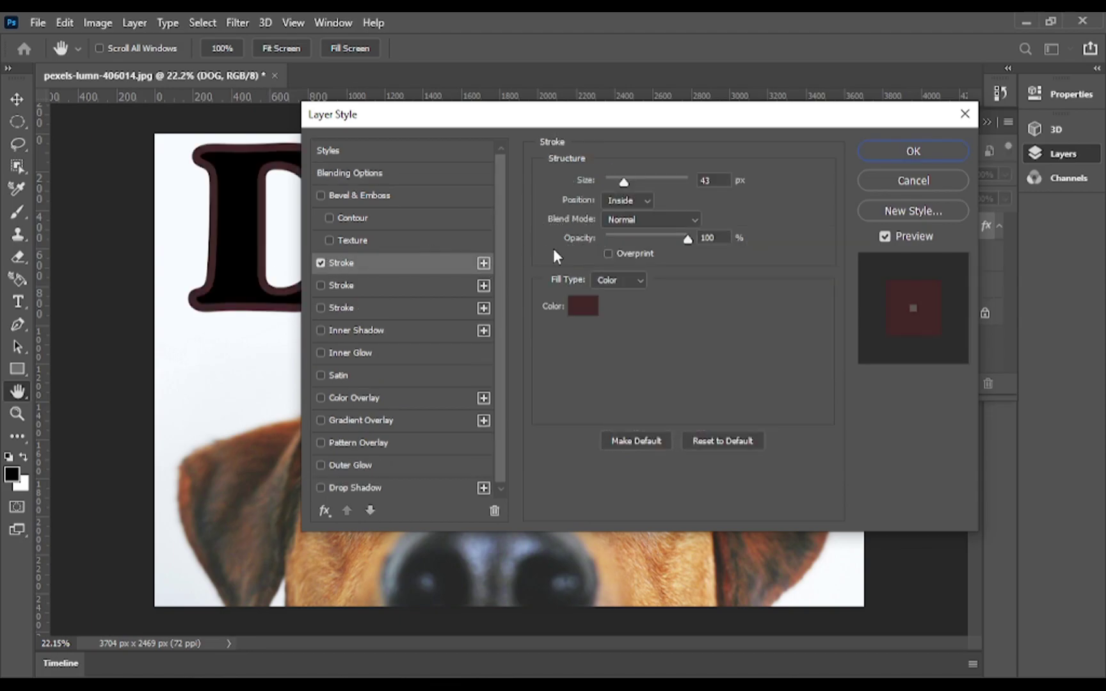
pyautogui.click(580, 306)
pyautogui.moveTo(418, 305)
pyautogui.mouseDown()
pyautogui.moveTo(402, 316)
pyautogui.moveTo(363, 304)
pyautogui.moveTo(366, 327)
pyautogui.mouseUp()
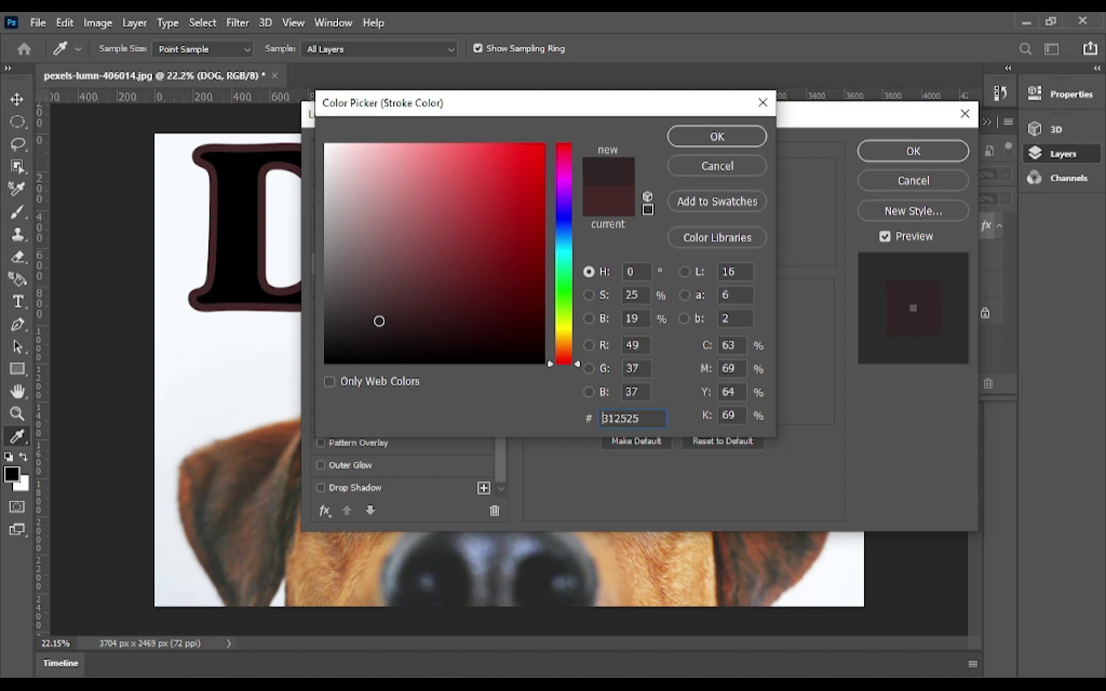
pyautogui.moveTo(366, 326); pyautogui.dragTo(379, 321)
pyautogui.click(723, 137)
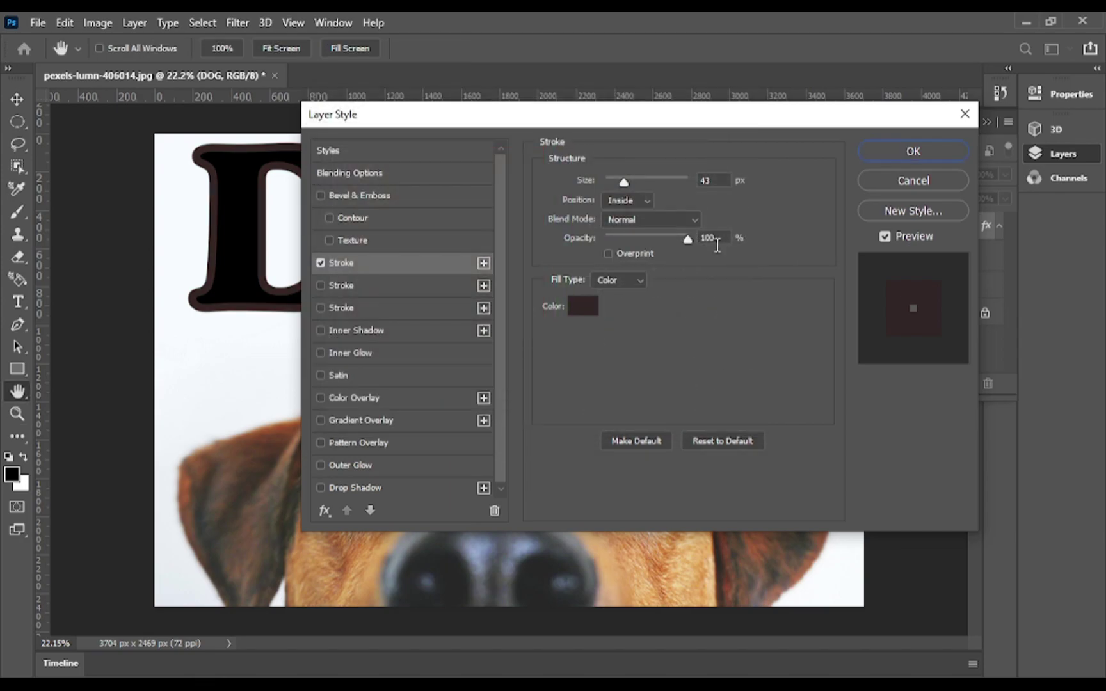
pyautogui.moveTo(635, 186); pyautogui.dragTo(624, 187)
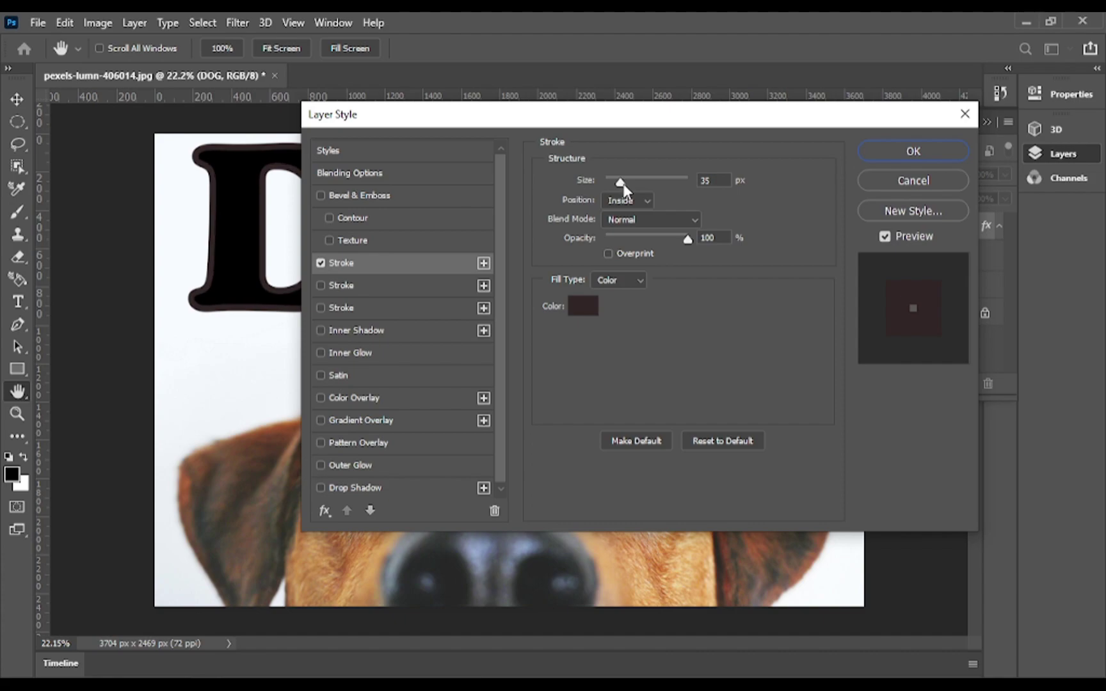
pyautogui.moveTo(622, 185); pyautogui.dragTo(628, 188)
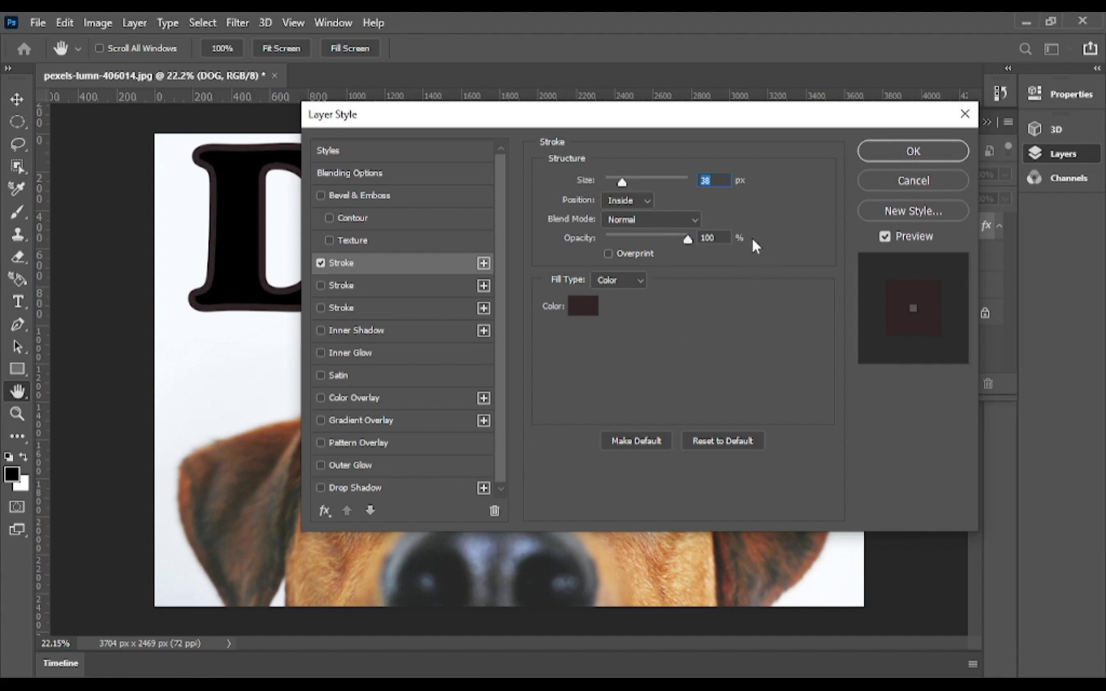
pyautogui.moveTo(690, 239); pyautogui.dragTo(674, 242)
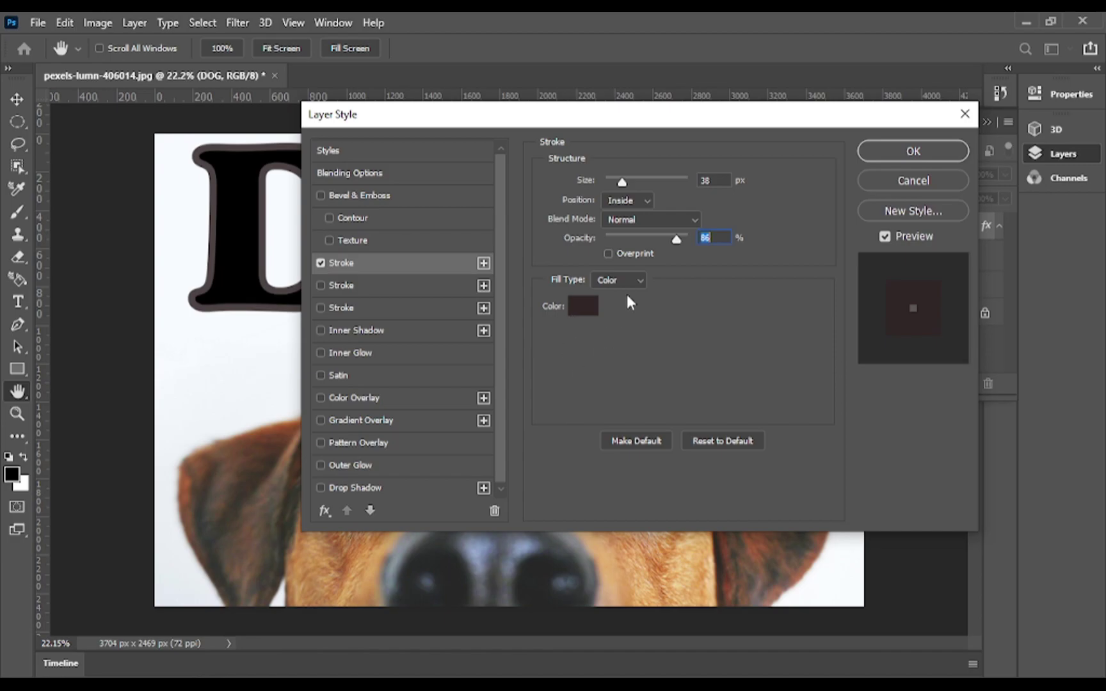
pyautogui.click(932, 154)
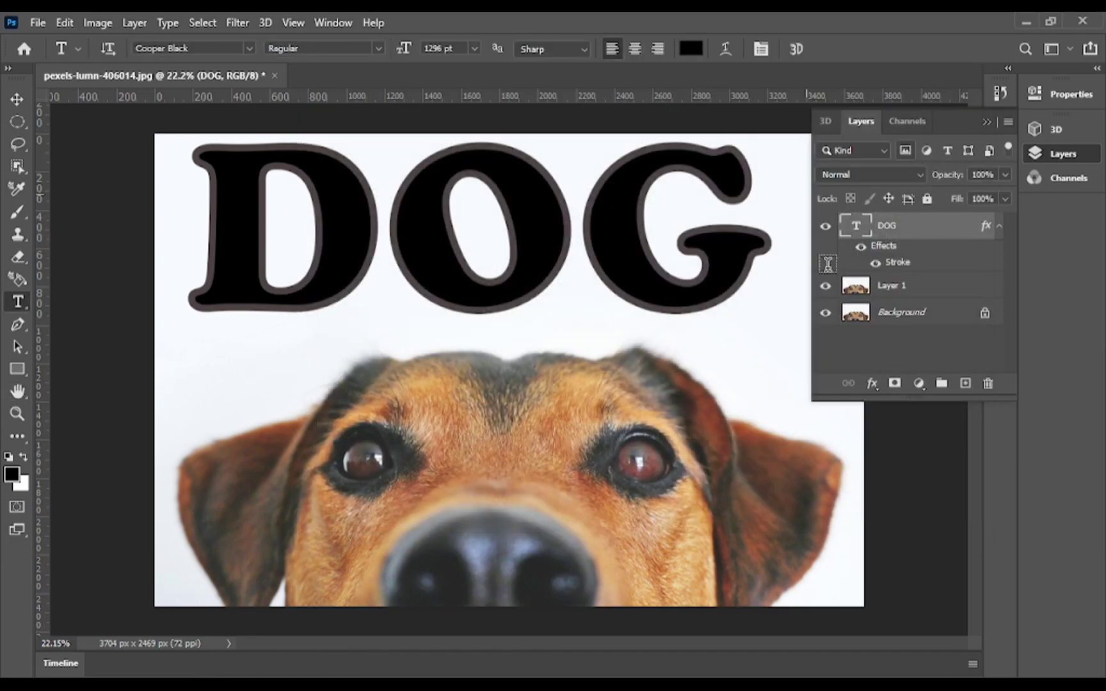
# - On Layer 1, select the dog's head by boxing it with Object Selection
pyautogui.click(910, 286)
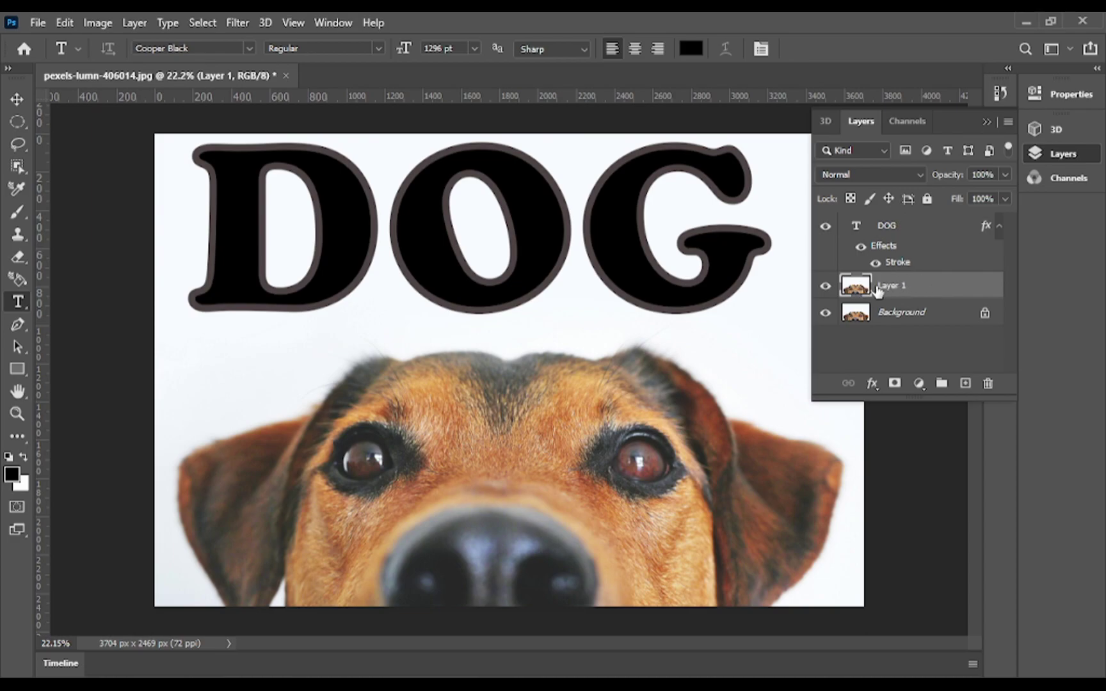
pyautogui.click(18, 169)
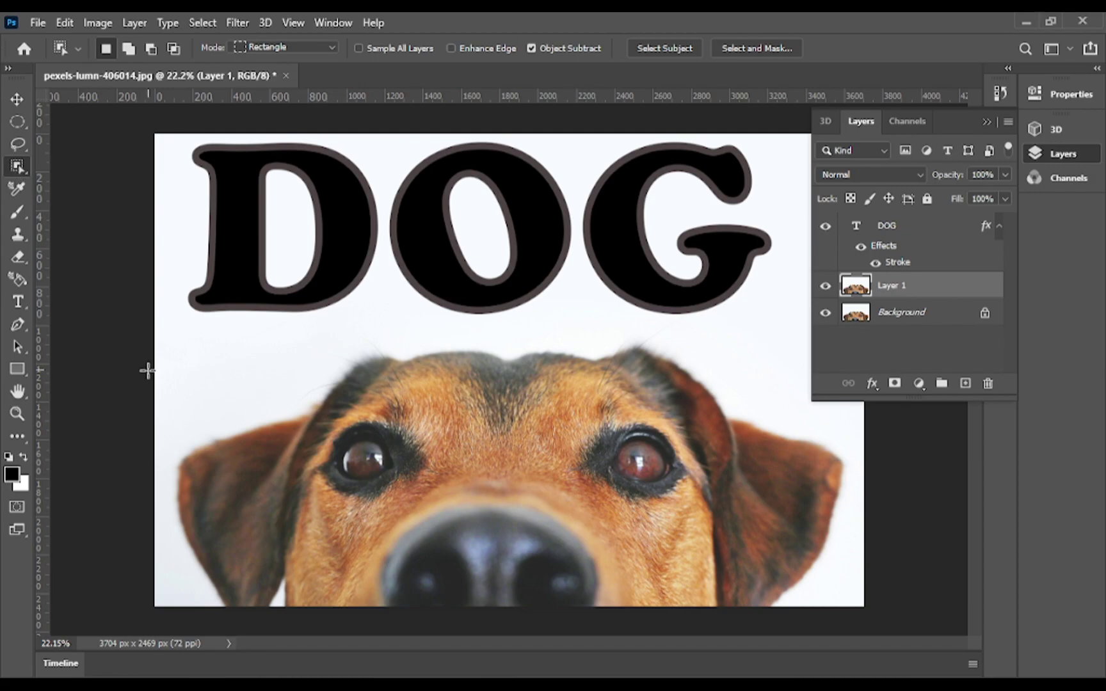
pyautogui.moveTo(157, 340); pyautogui.dragTo(861, 610)
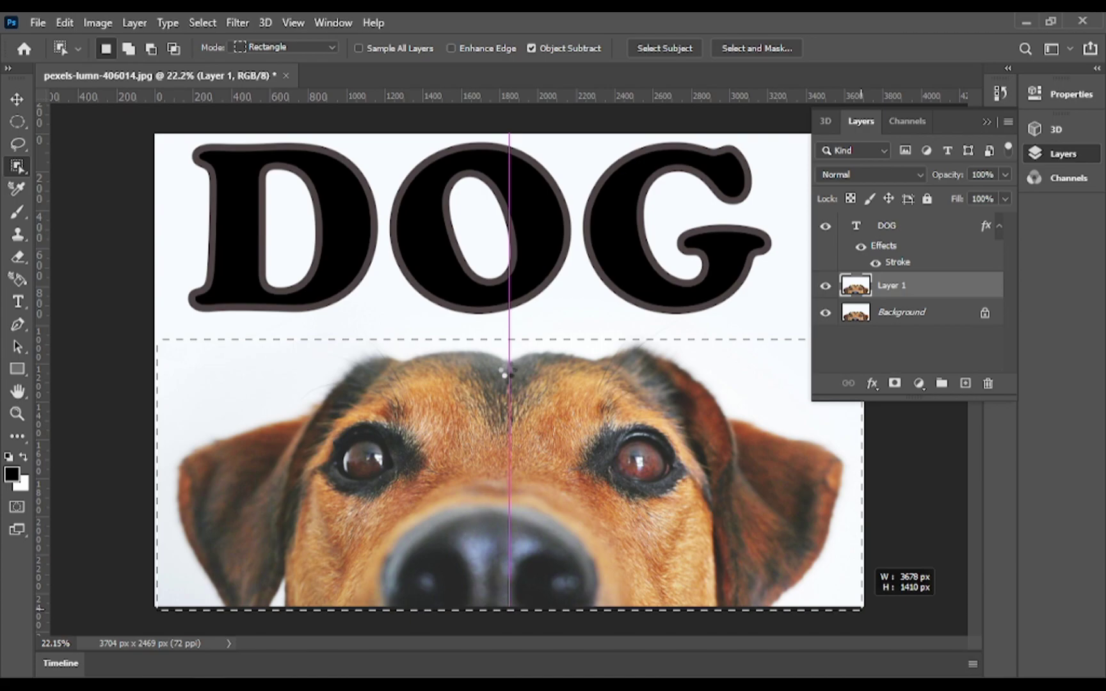
pyautogui.scroll(2, 292, 456)
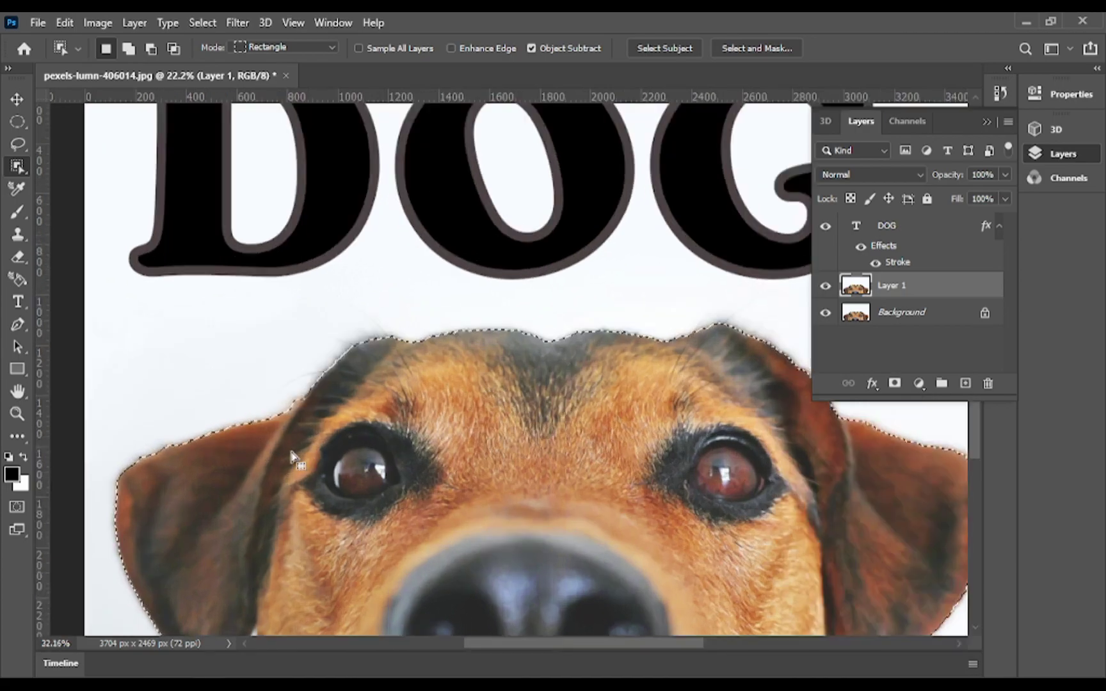
pyautogui.scroll(1, 291, 456)
pyautogui.scroll(-2, 276, 444)
pyautogui.scroll(2, 276, 444)
pyautogui.scroll(-2, 858, 574)
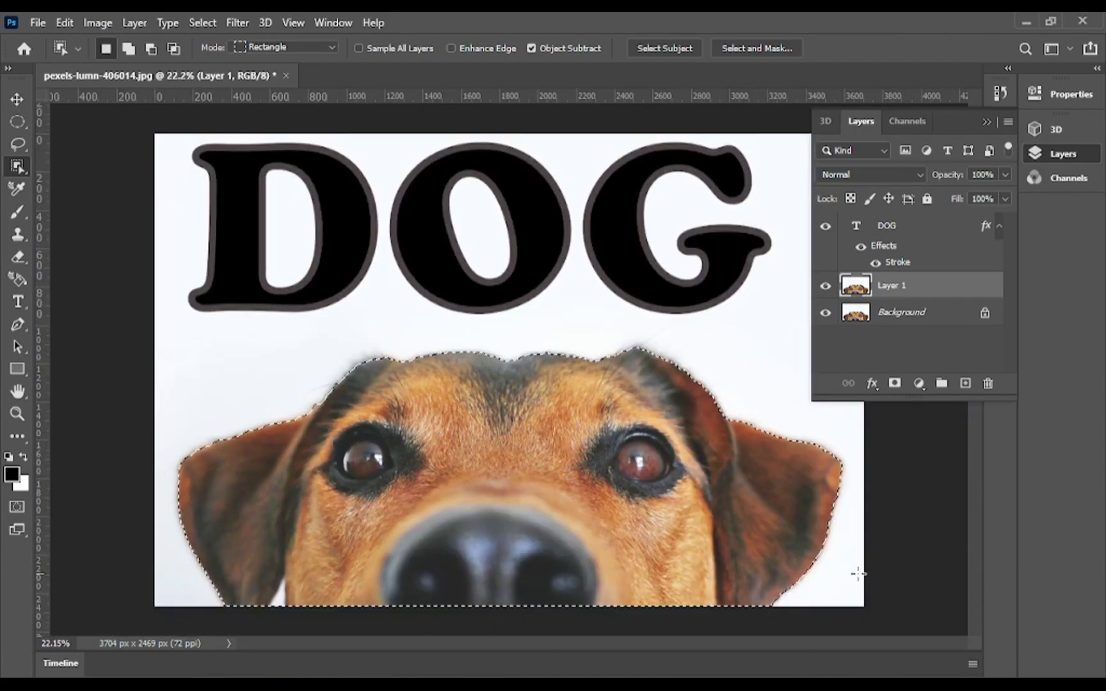
pyautogui.scroll(2, 858, 574)
pyautogui.scroll(-2, 840, 563)
pyautogui.scroll(1, 856, 555)
pyautogui.scroll(1, 854, 551)
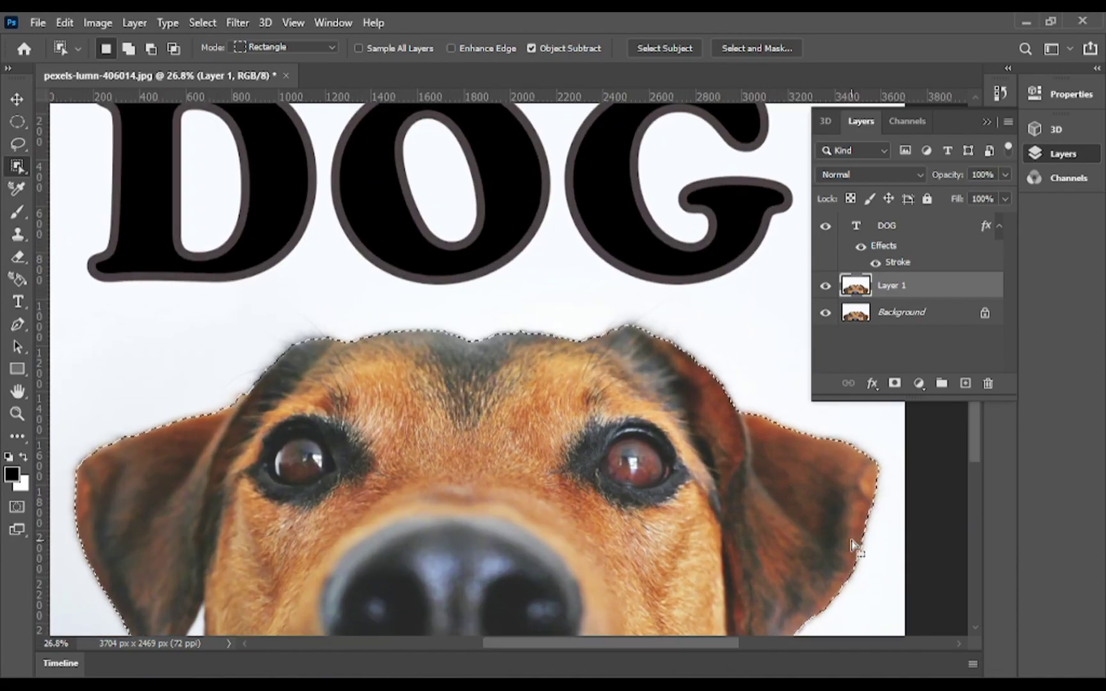
pyautogui.scroll(-1, 853, 546)
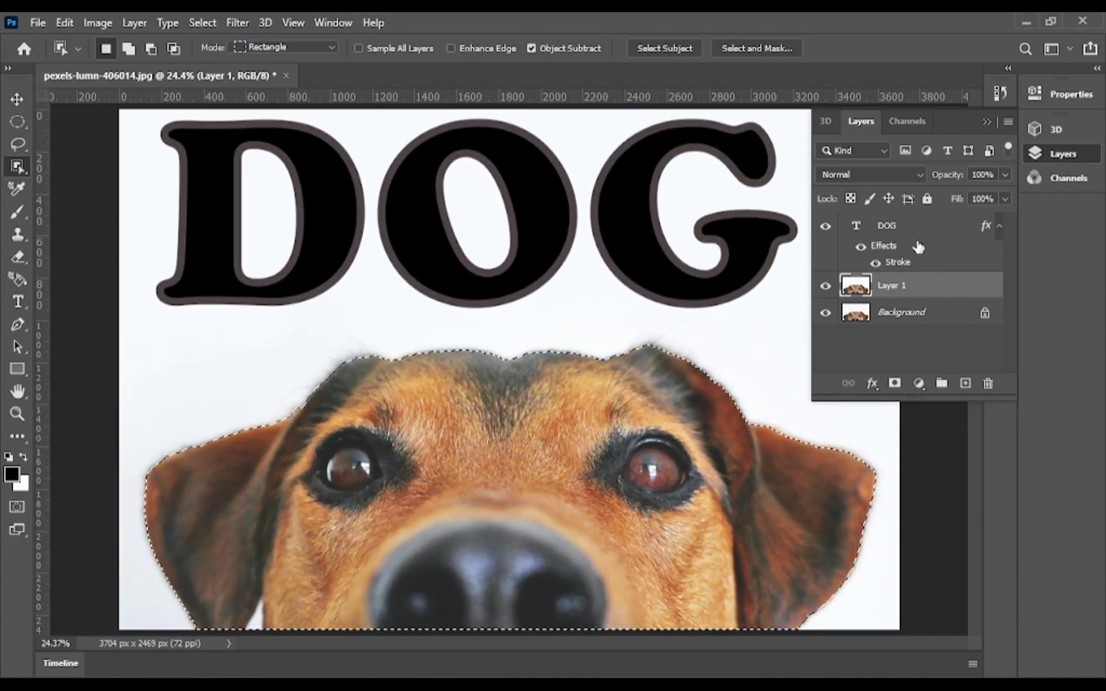
# - Create Group 1 masked to the head selection and stack it above the DOG layer
pyautogui.click(941, 383)
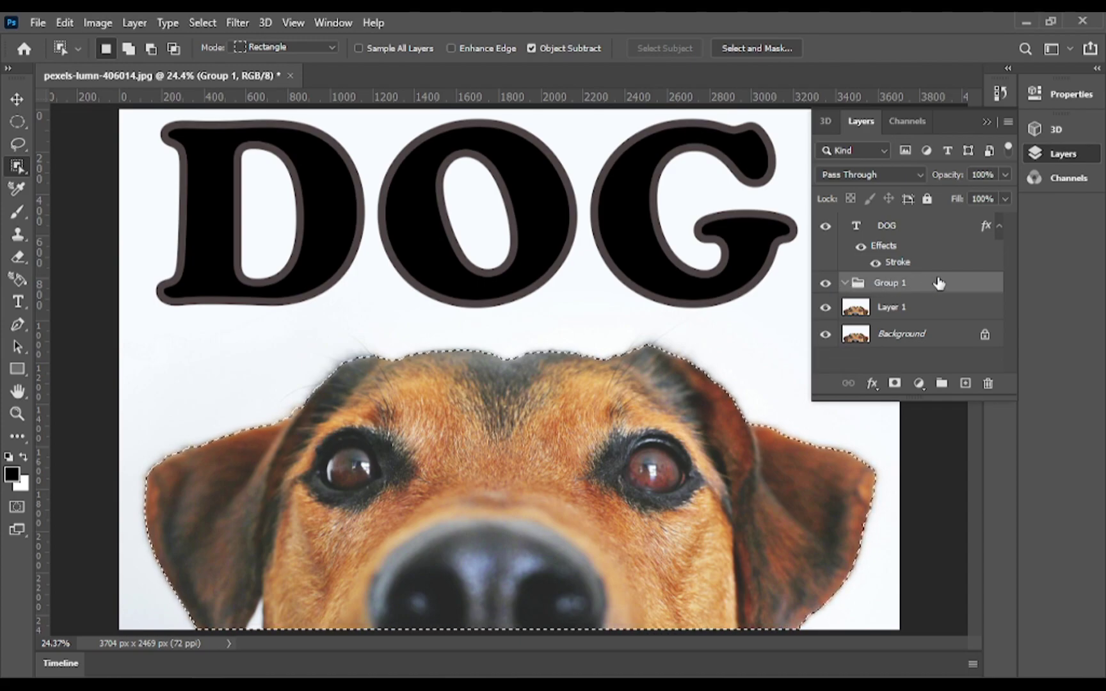
pyautogui.click(897, 384)
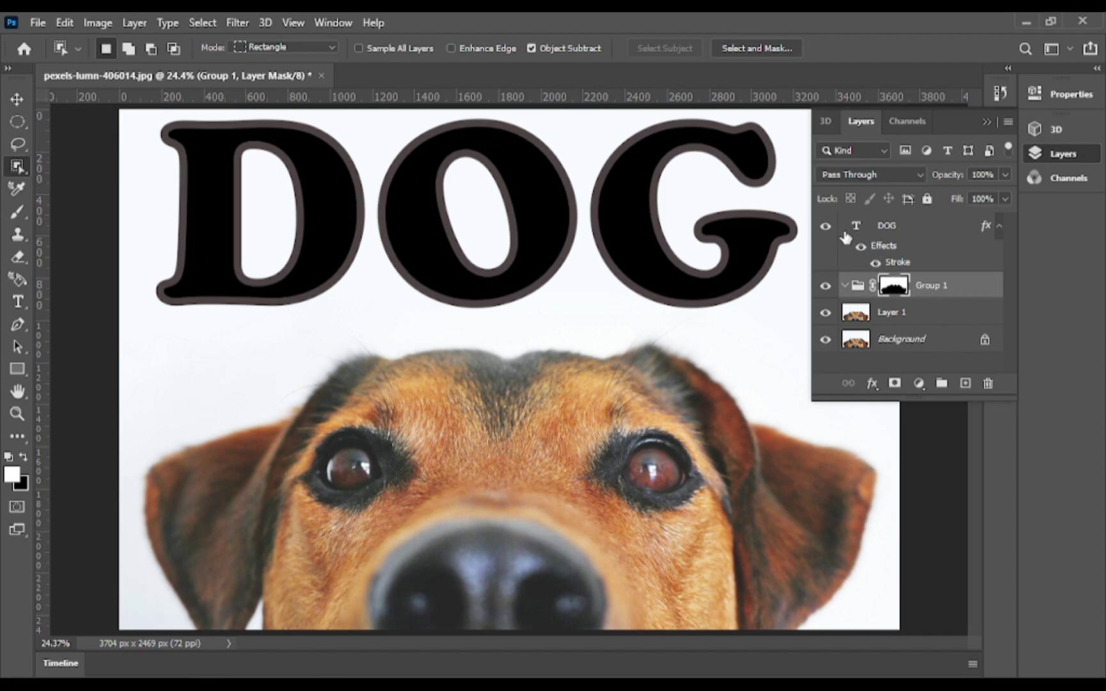
pyautogui.moveTo(882, 246)
pyautogui.mouseDown()
pyautogui.moveTo(898, 283)
pyautogui.moveTo(888, 286)
pyautogui.mouseUp()
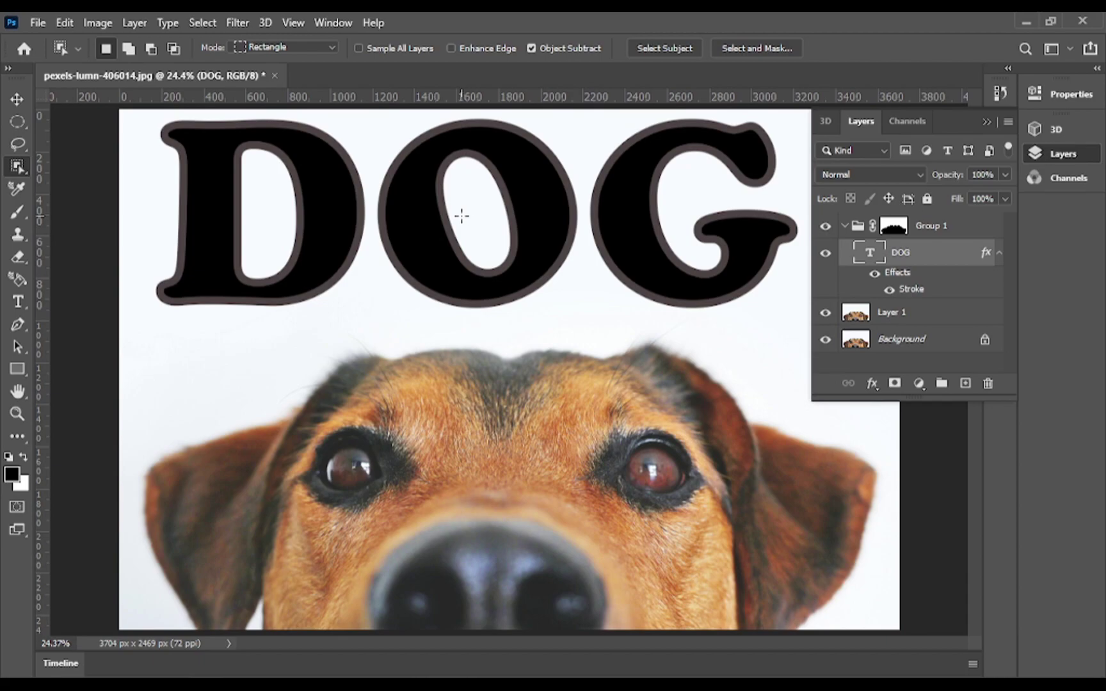
# - Move the DOG text down so its lower edge sits behind the dog's head
pyautogui.click(15, 98)
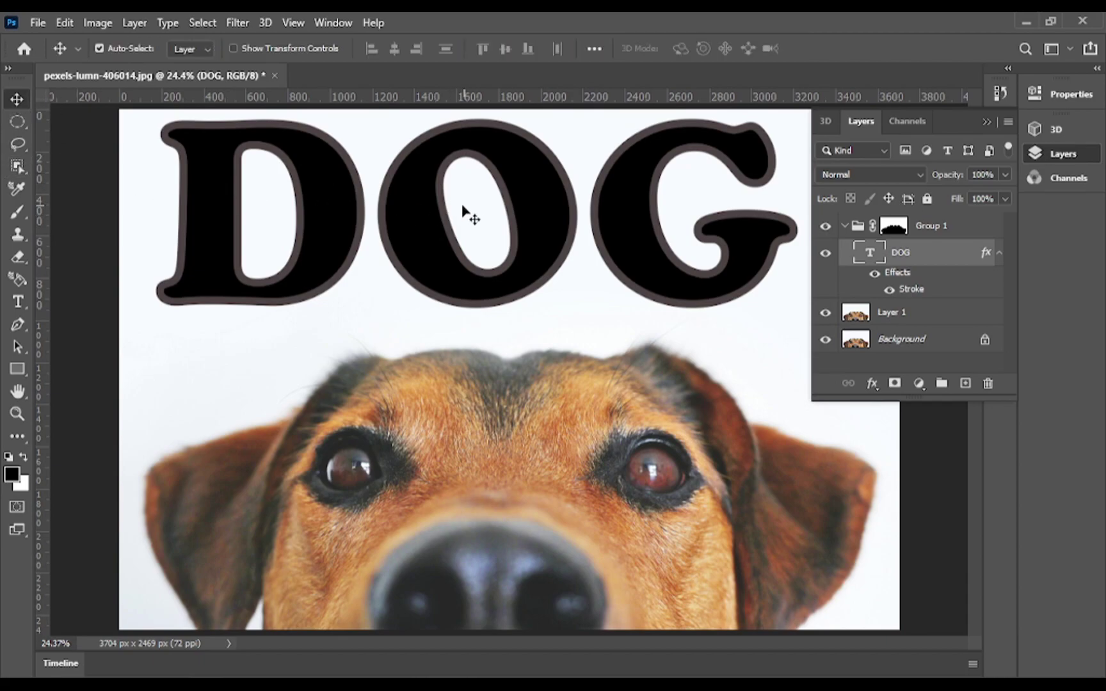
pyautogui.moveTo(430, 220)
pyautogui.mouseDown()
pyautogui.moveTo(493, 245)
pyautogui.moveTo(462, 444)
pyautogui.moveTo(453, 226)
pyautogui.moveTo(457, 248)
pyautogui.moveTo(464, 432)
pyautogui.moveTo(440, 198)
pyautogui.moveTo(447, 419)
pyautogui.moveTo(449, 279)
pyautogui.moveTo(449, 289)
pyautogui.moveTo(539, 289)
pyautogui.moveTo(484, 290)
pyautogui.moveTo(499, 293)
pyautogui.mouseUp()
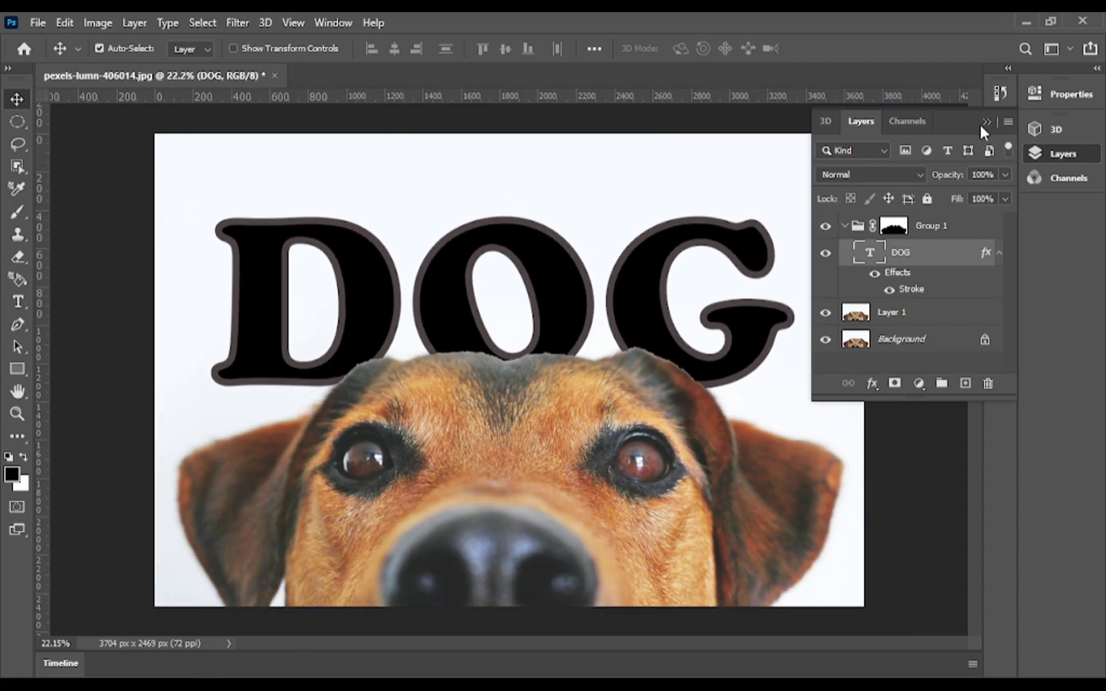
pyautogui.click(985, 121)
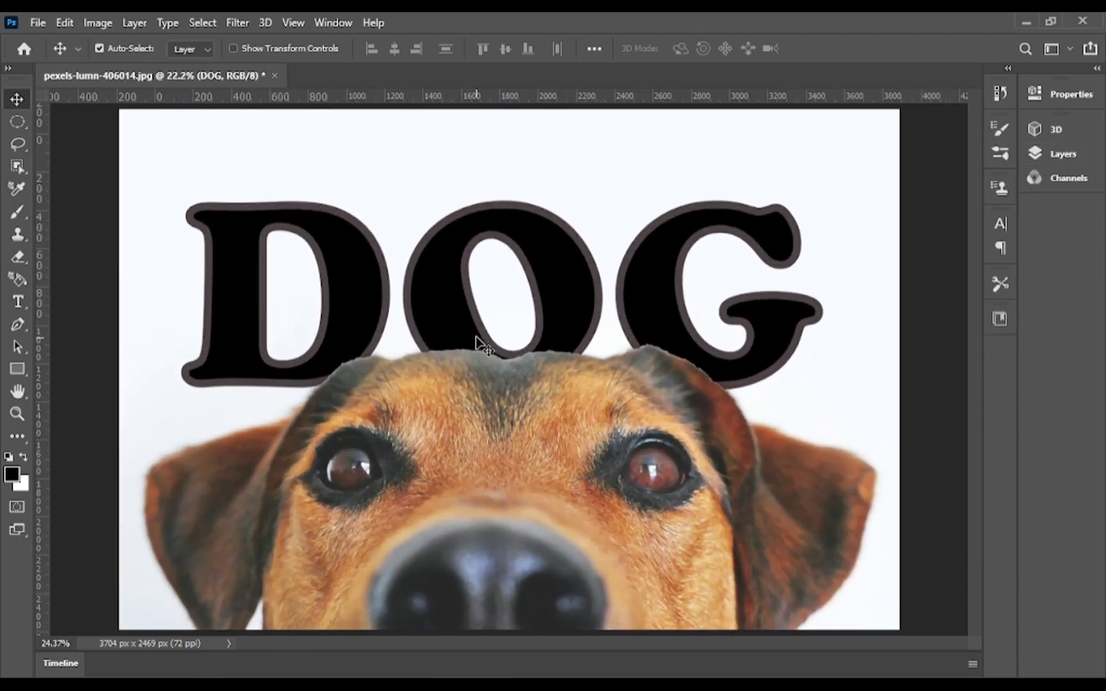
pyautogui.scroll(2, 477, 342)
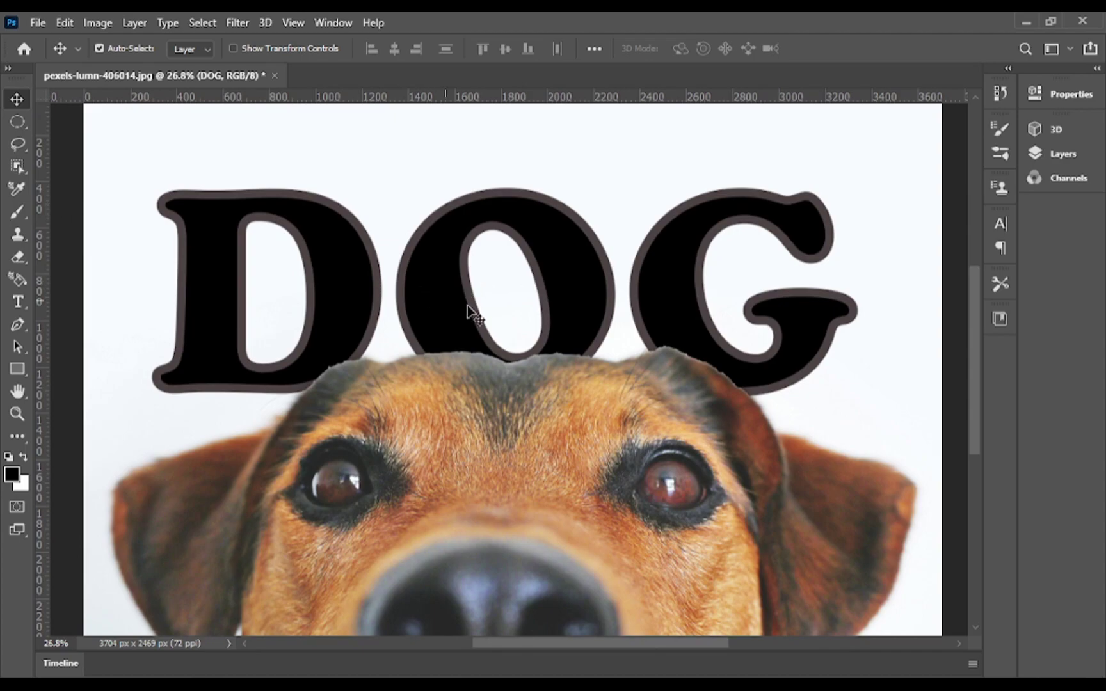
pyautogui.moveTo(467, 307); pyautogui.dragTo(461, 300)
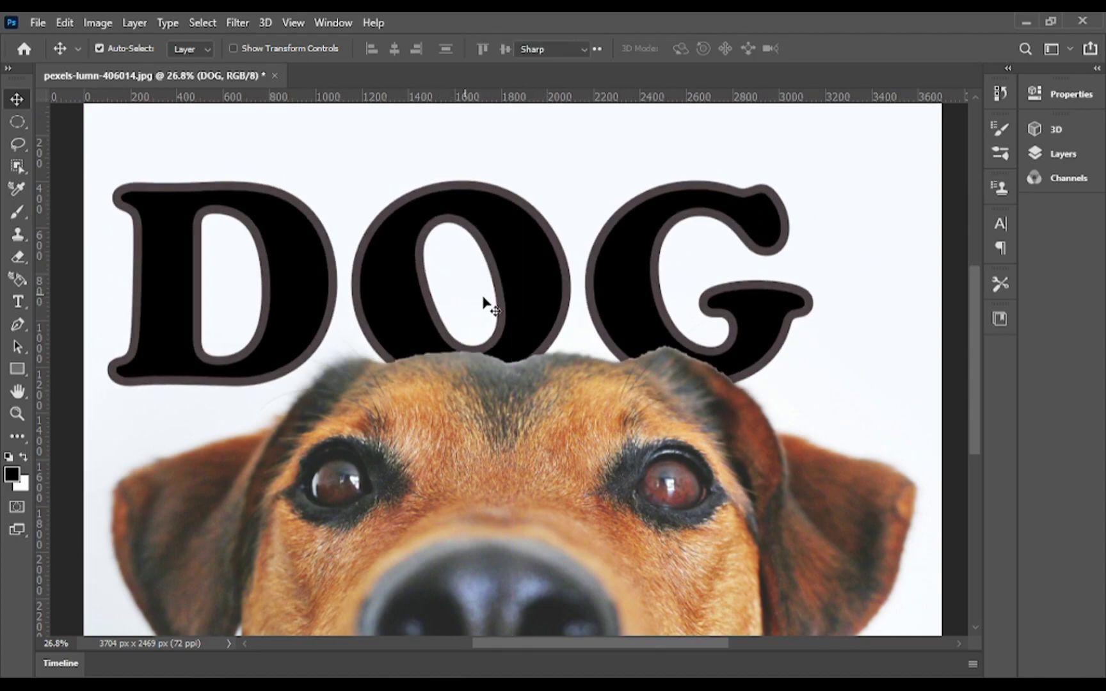
# - Commit the DOG text edit and nudge the lettering to centre it behind the head
pyautogui.doubleClick(482, 301)
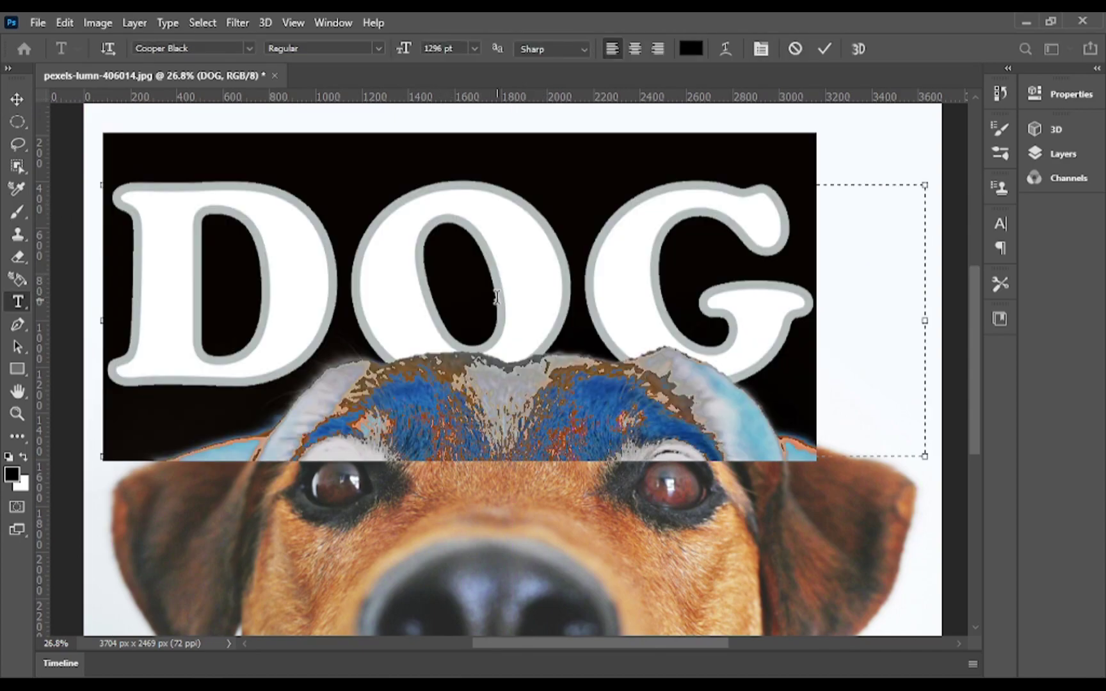
pyautogui.click(825, 48)
pyautogui.moveTo(446, 269); pyautogui.dragTo(486, 272)
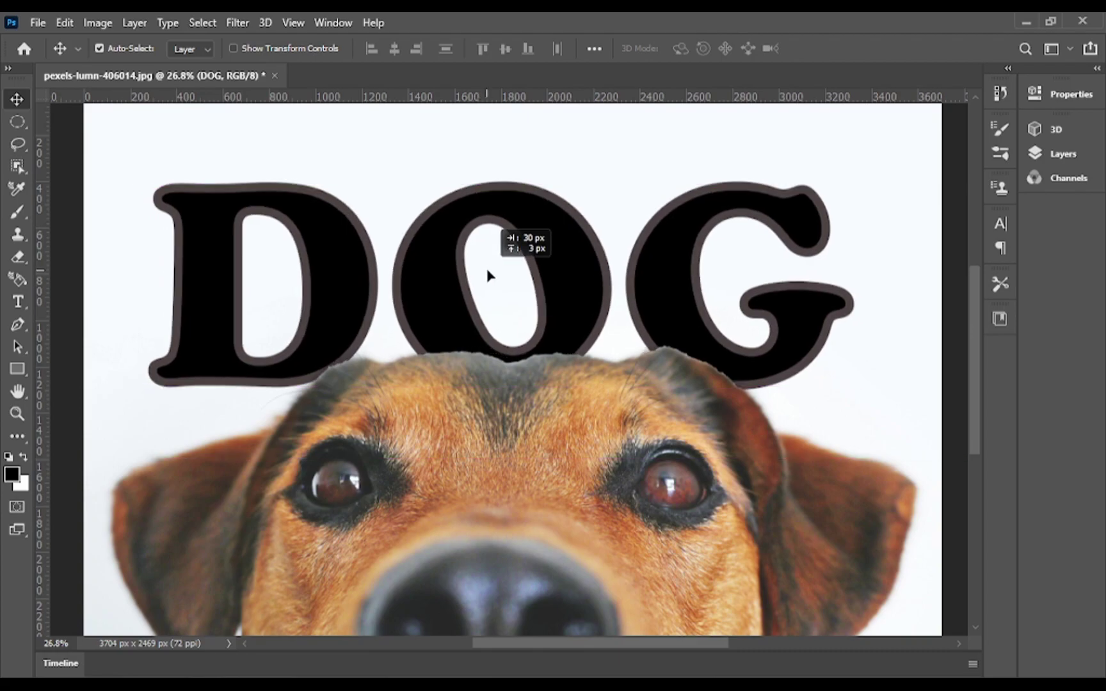
pyautogui.moveTo(486, 274); pyautogui.dragTo(498, 290)
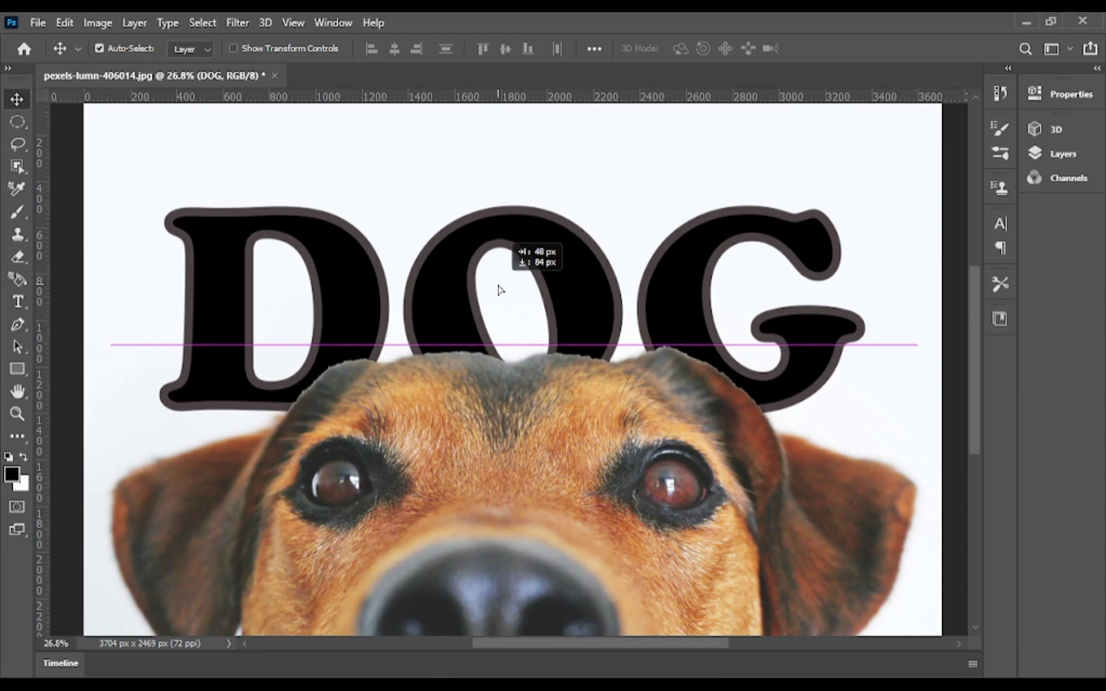
pyautogui.moveTo(500, 290); pyautogui.dragTo(501, 291)
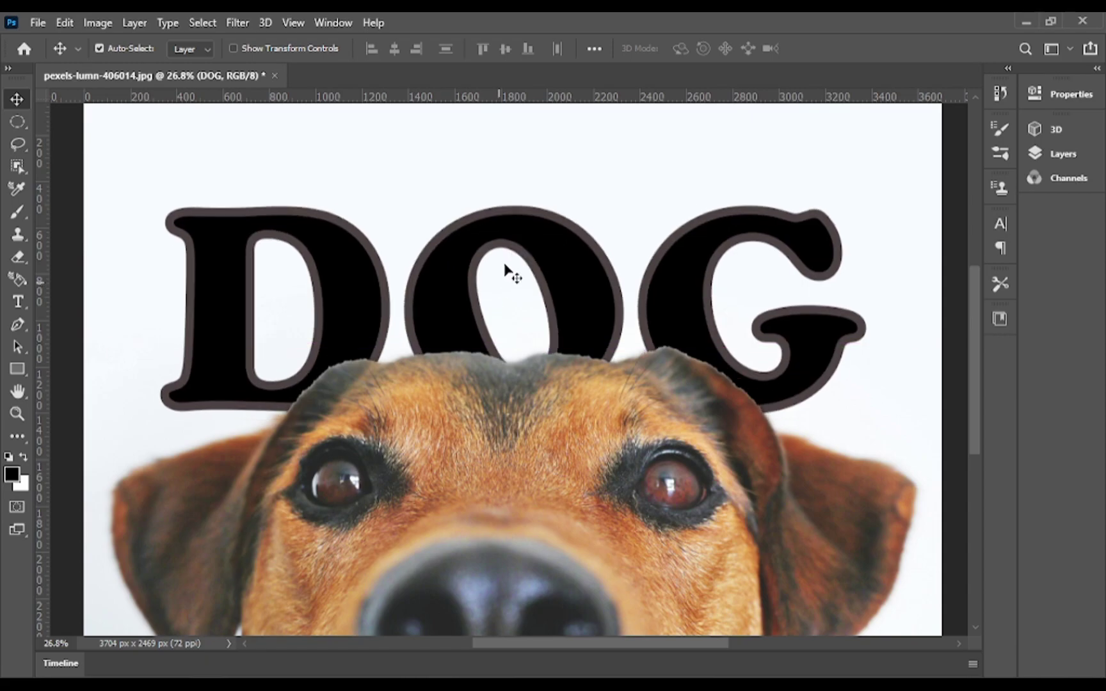
pyautogui.scroll(-2, 505, 272)
pyautogui.scroll(1, 551, 292)
pyautogui.scroll(1, 550, 326)
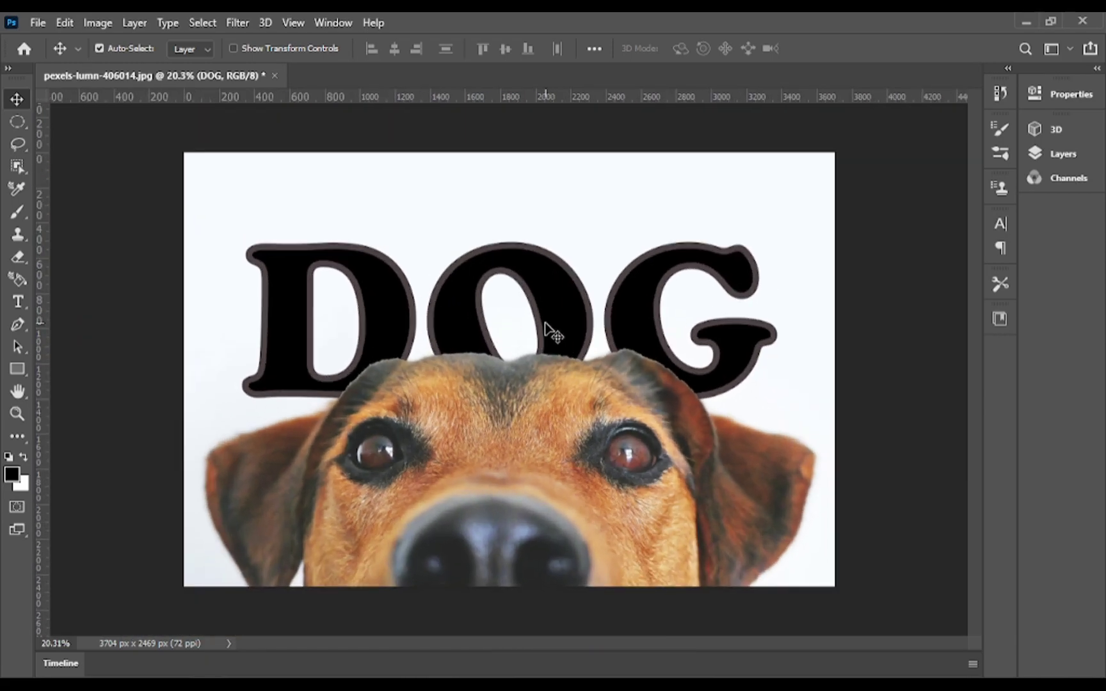